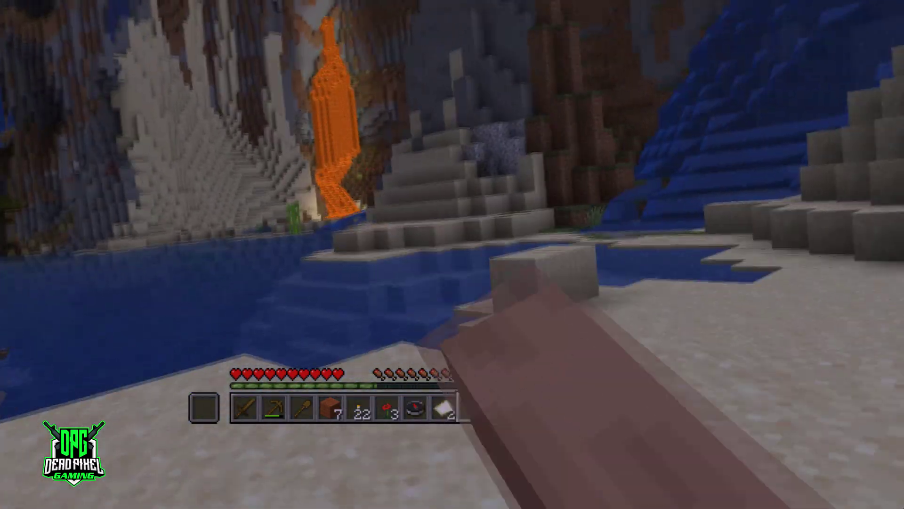
Hold the wooden pickaxe from hotbar slot 2 and walk forward past the hills into the dusk savanna
key(1)
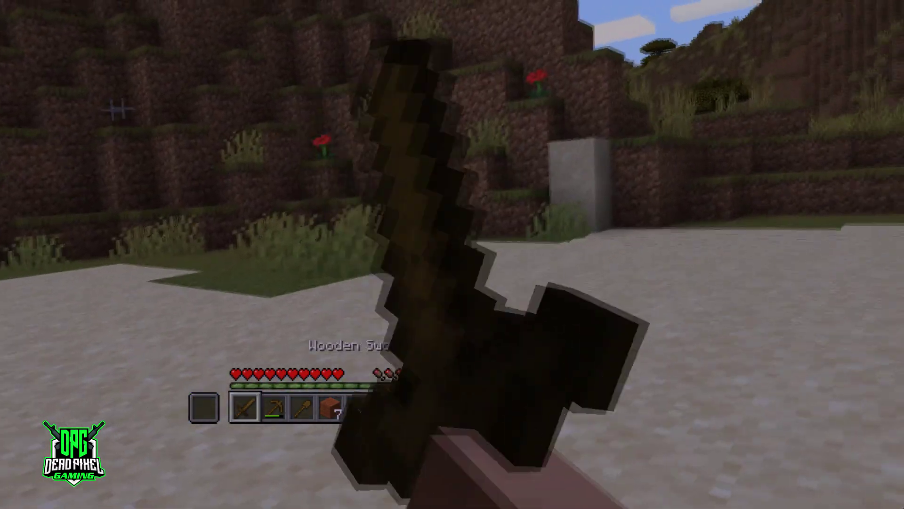
key(2)
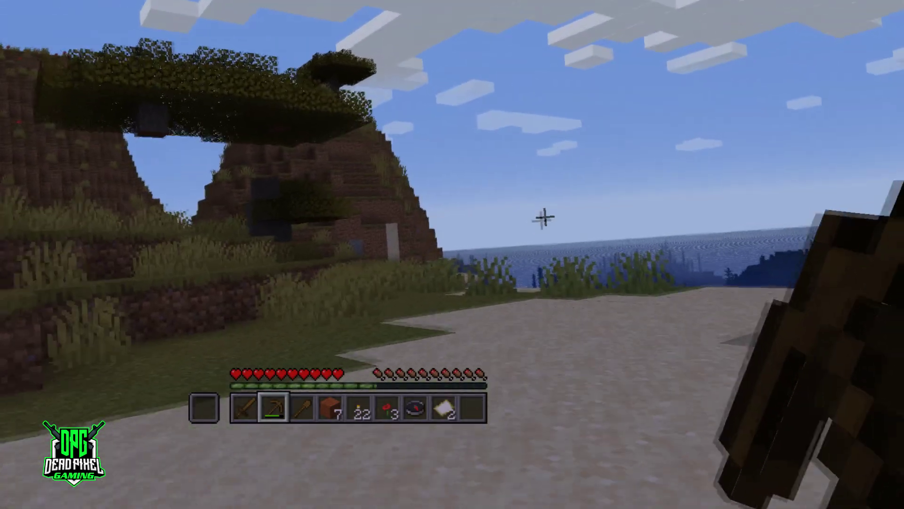
key(w)
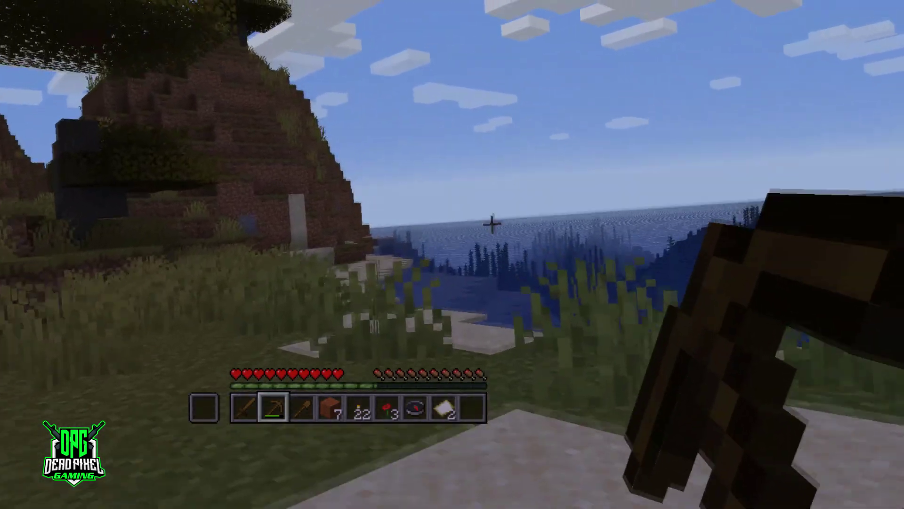
key(w)
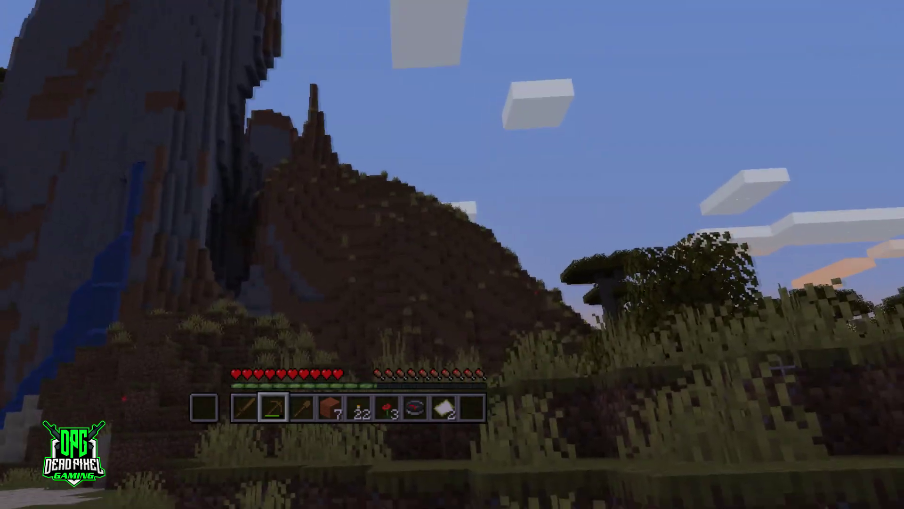
key(w)
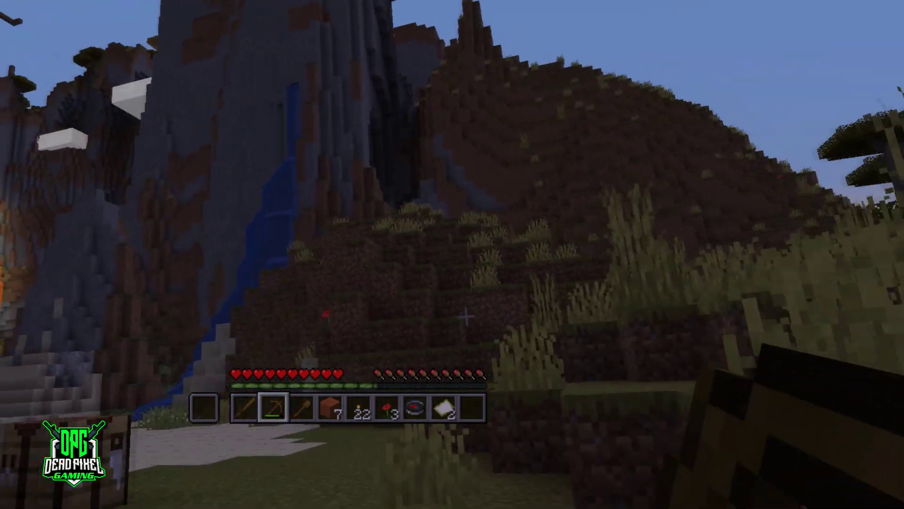
key(w)
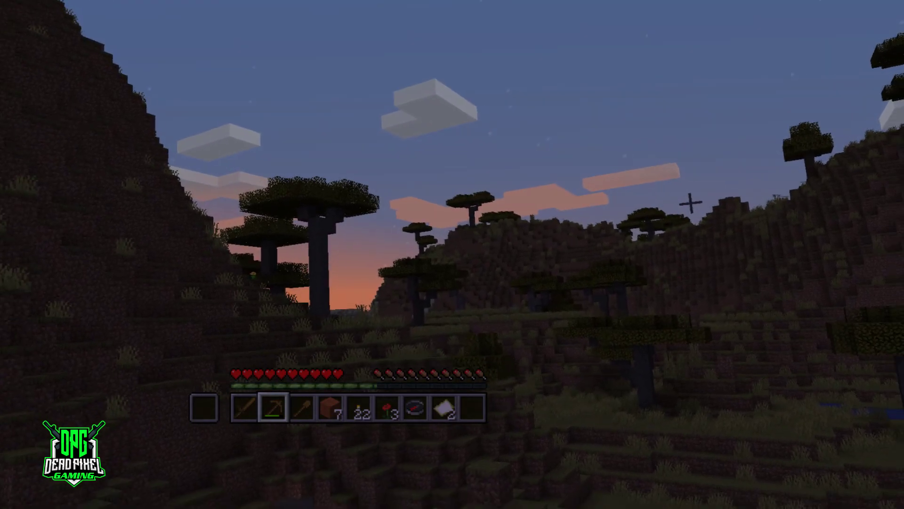
key(w)
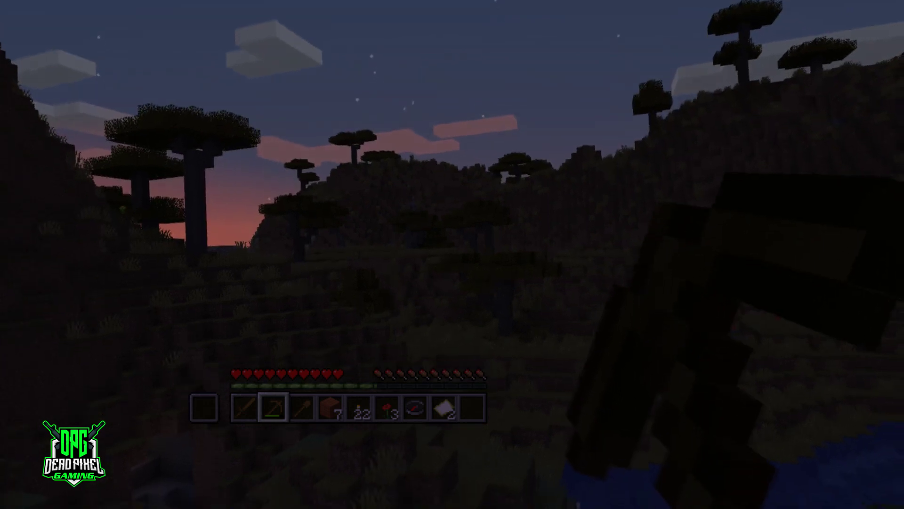
key(w)
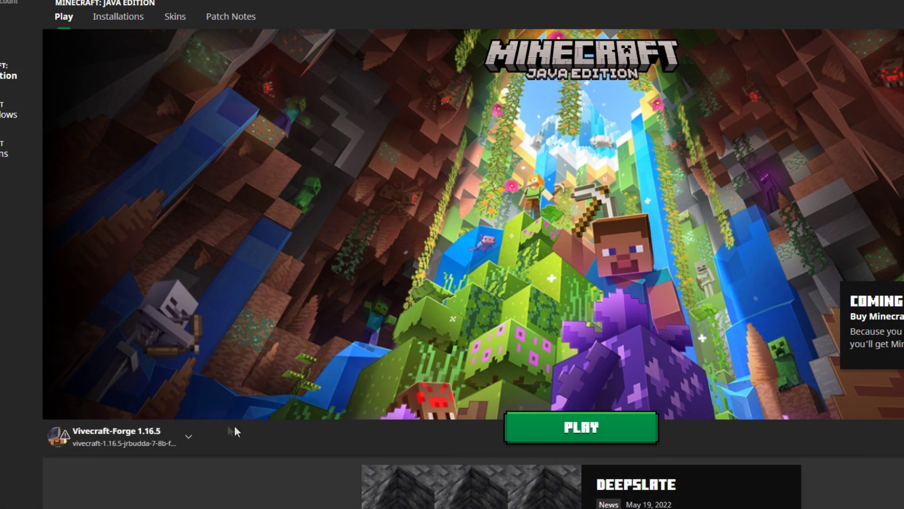
Show the Installations list and begin creating a new installation profile
click(126, 19)
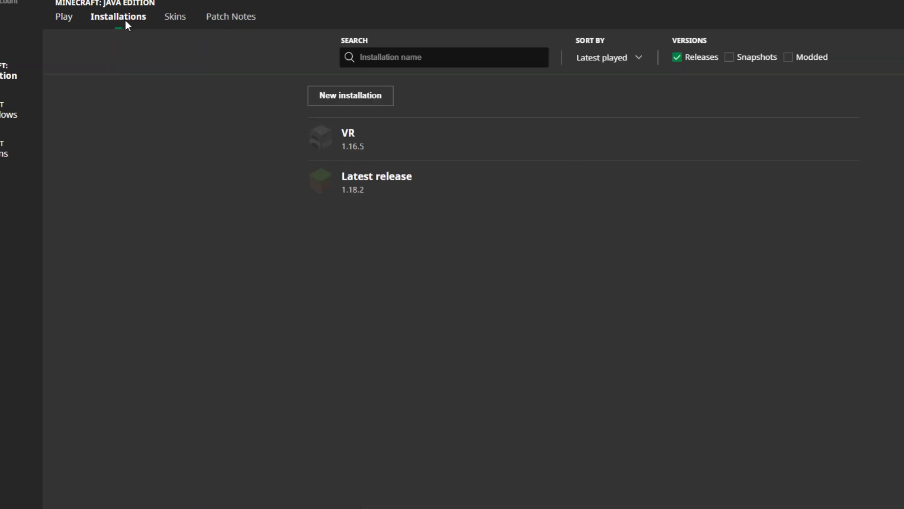
click(364, 99)
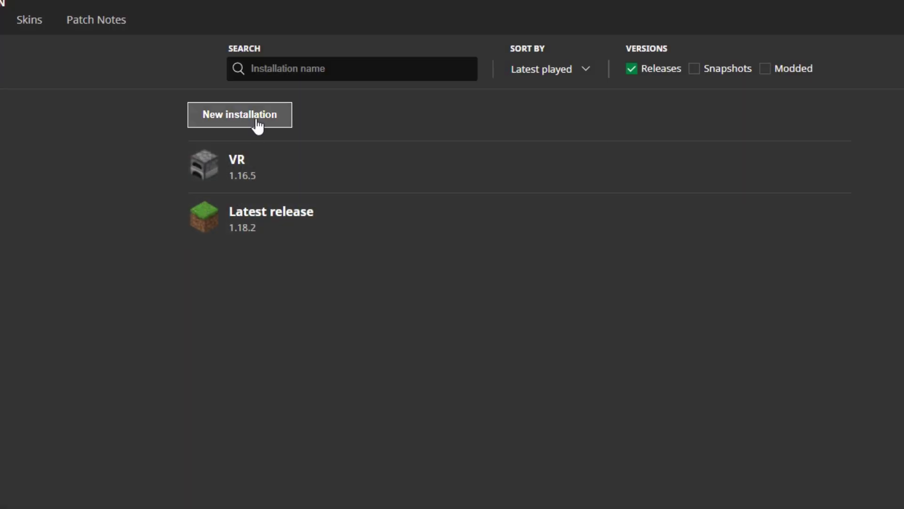
Create an installation named 'Vivecraft' running release 1.16.5 and launch it
click(257, 126)
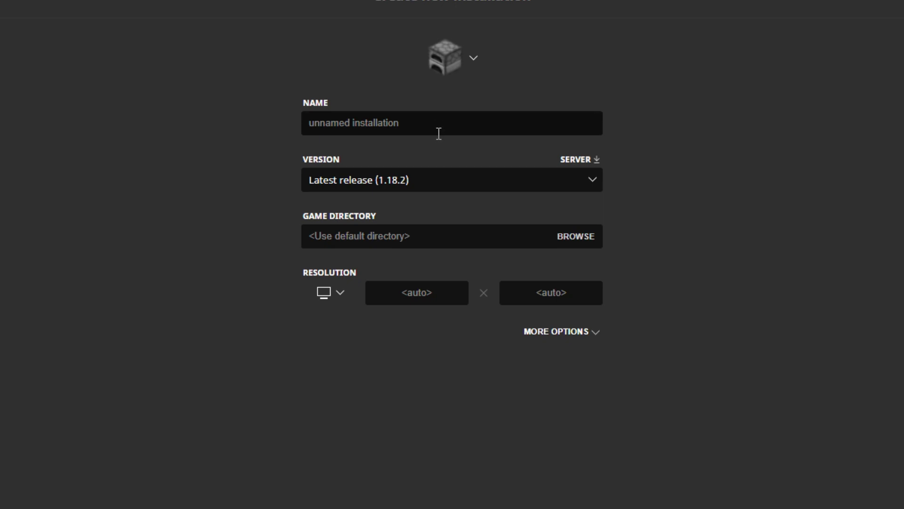
click(587, 183)
scroll(525, 290, down, 3)
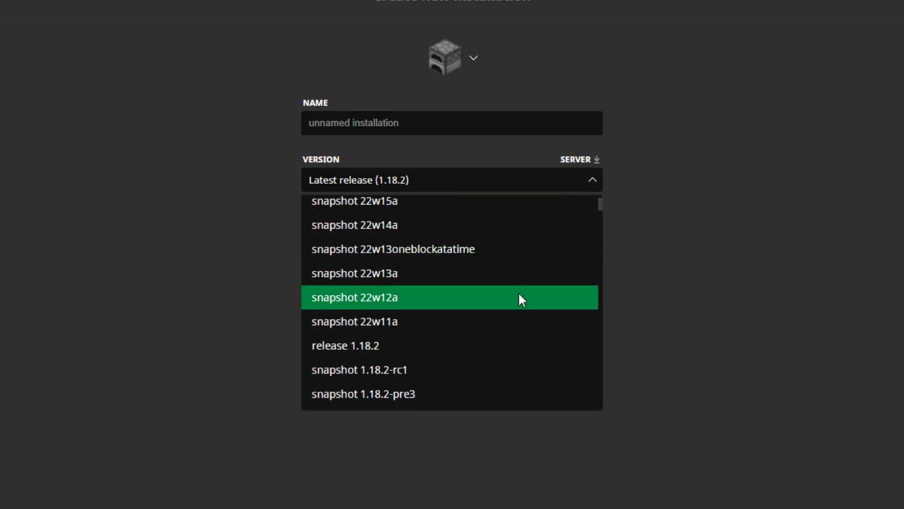
scroll(518, 292, down, 2)
scroll(515, 290, down, 3)
scroll(512, 289, down, 3)
scroll(507, 288, down, 4)
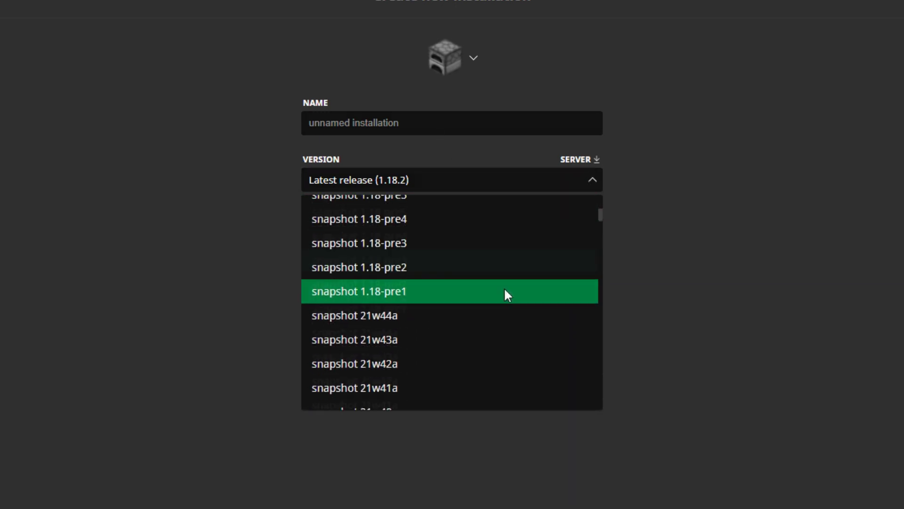
scroll(501, 288, down, 4)
scroll(500, 290, down, 3)
scroll(489, 292, down, 3)
scroll(487, 294, down, 3)
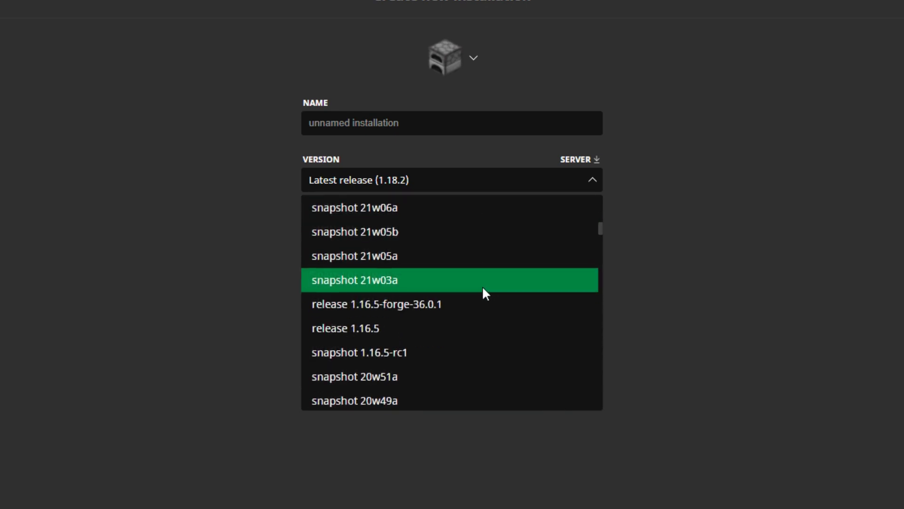
scroll(484, 295, down, 1)
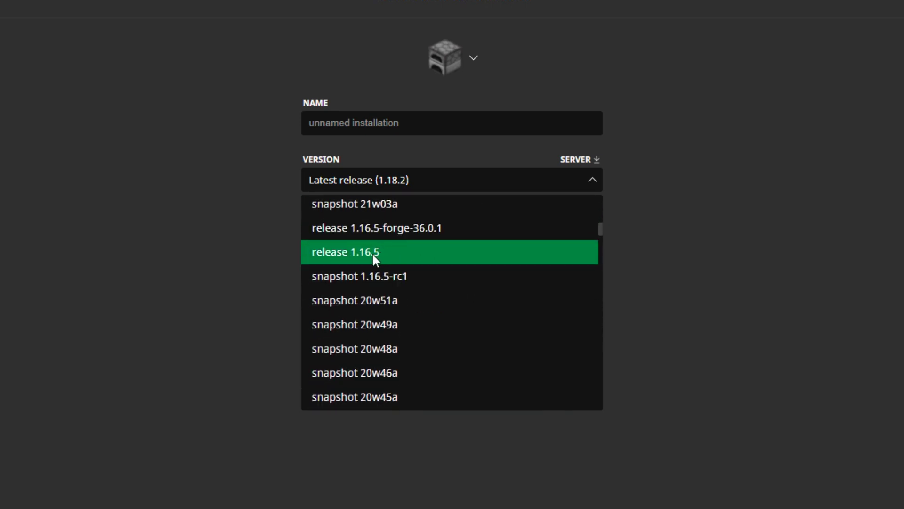
click(386, 257)
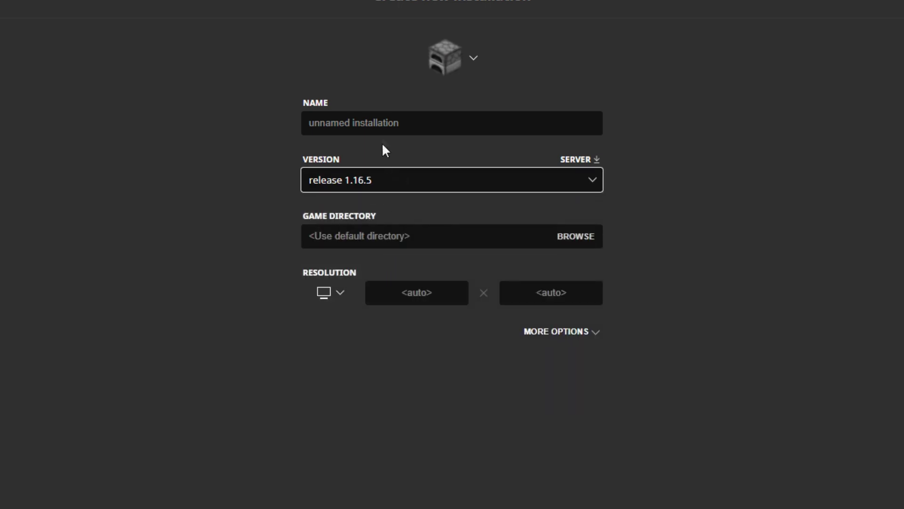
click(381, 115)
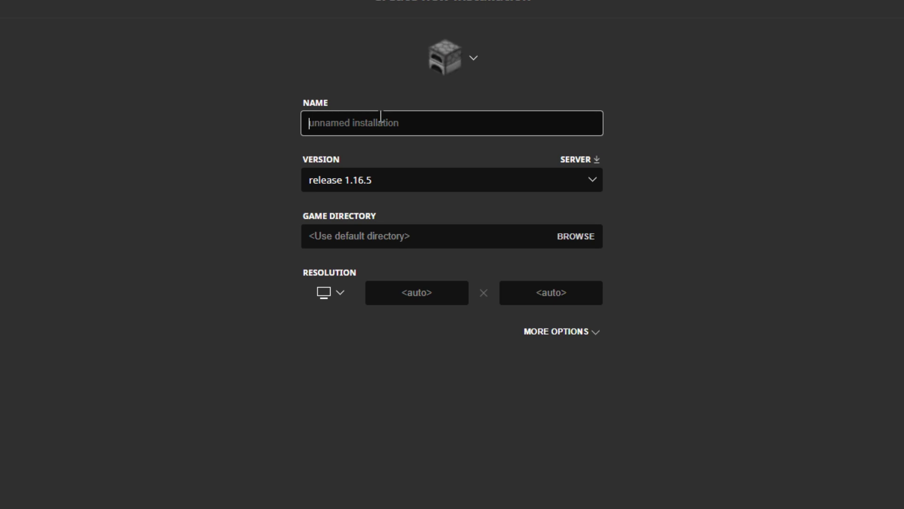
text(Vivecraft)
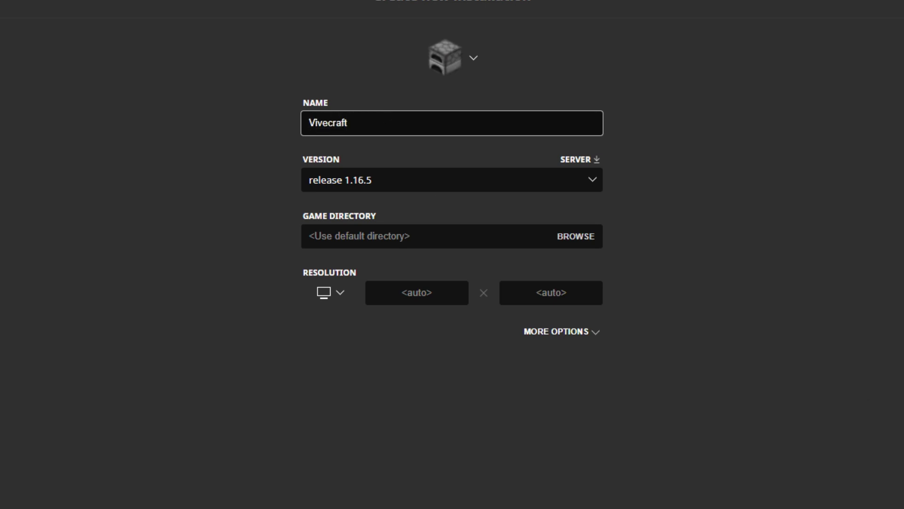
key(Return)
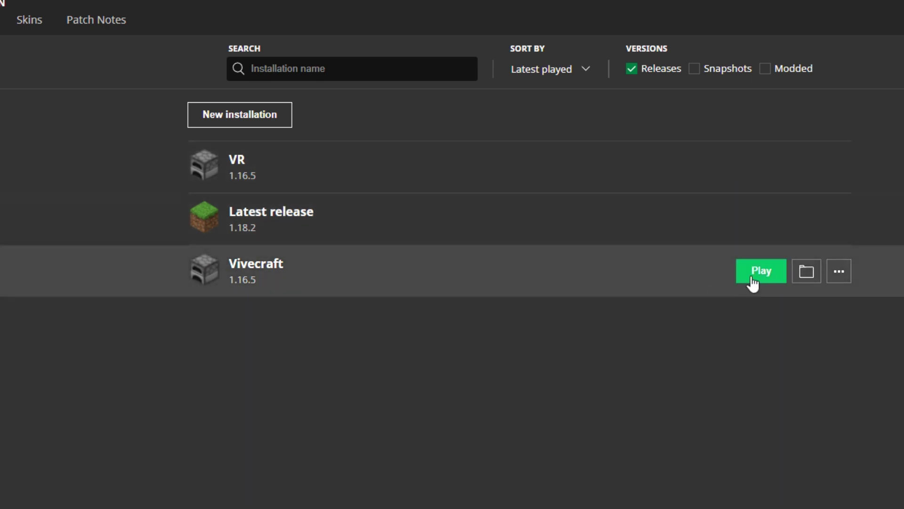
click(753, 276)
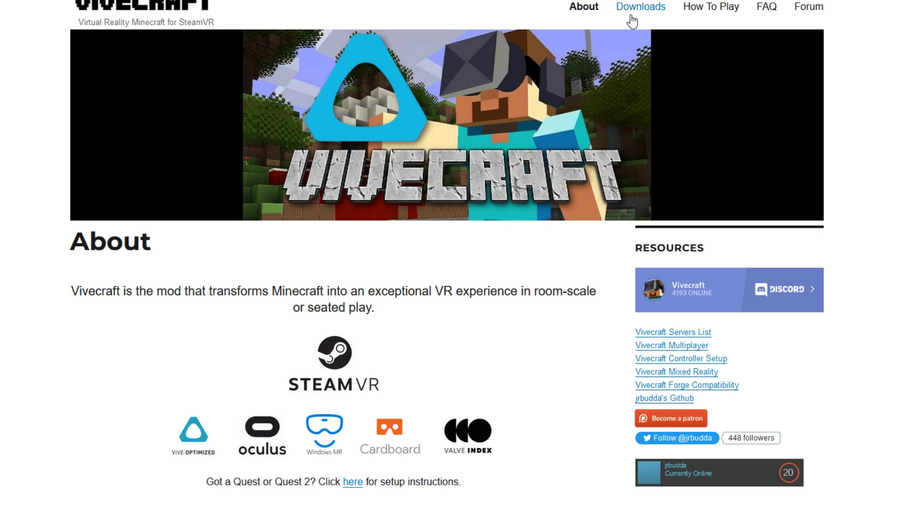
Go to the Vivecraft Downloads page and follow the Vivecraft 1.16.X release link
click(632, 19)
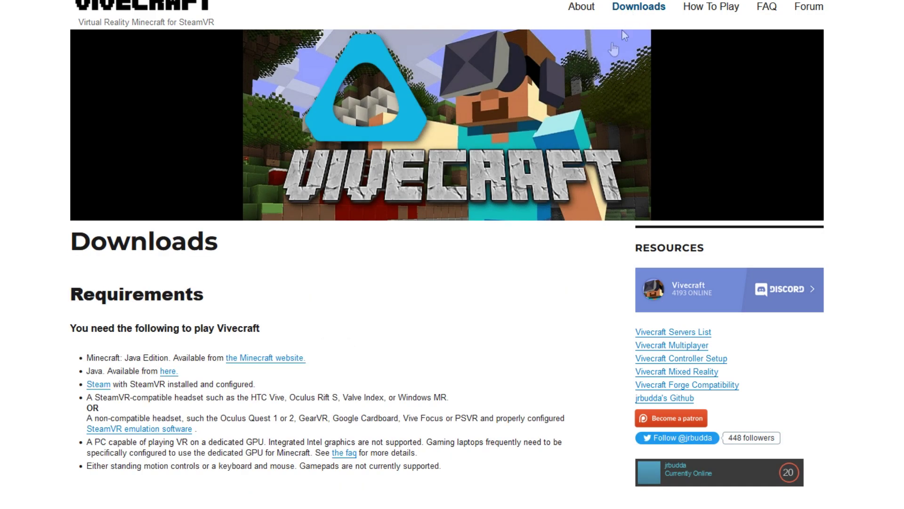
scroll(318, 242, down, 3)
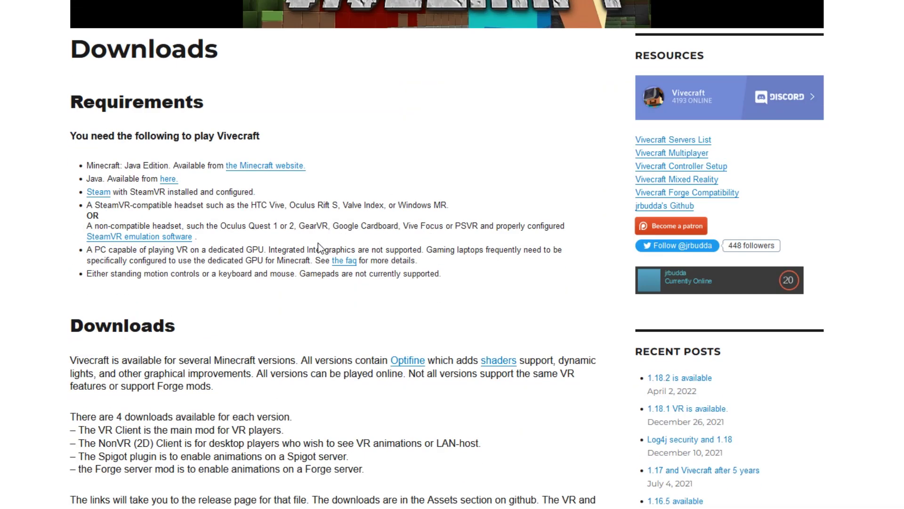
scroll(318, 242, down, 2)
scroll(318, 242, down, 2)
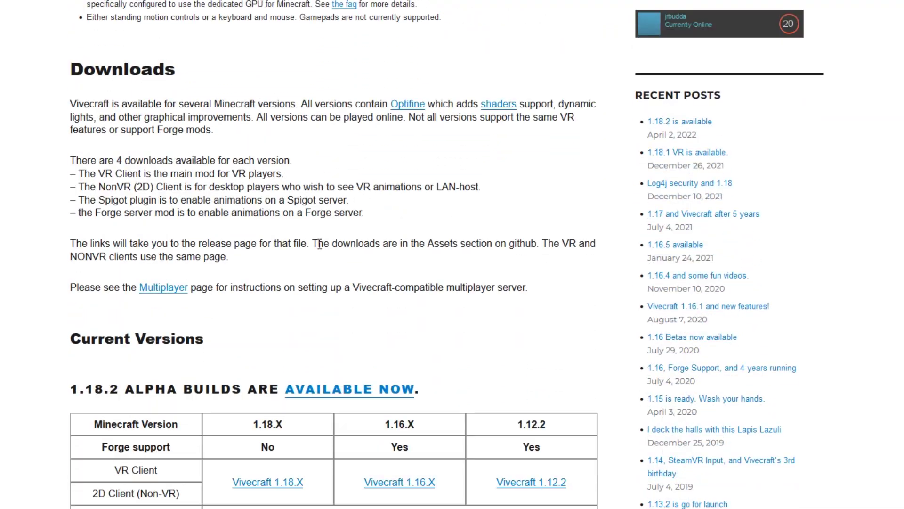
scroll(321, 242, down, 2)
scroll(331, 239, down, 3)
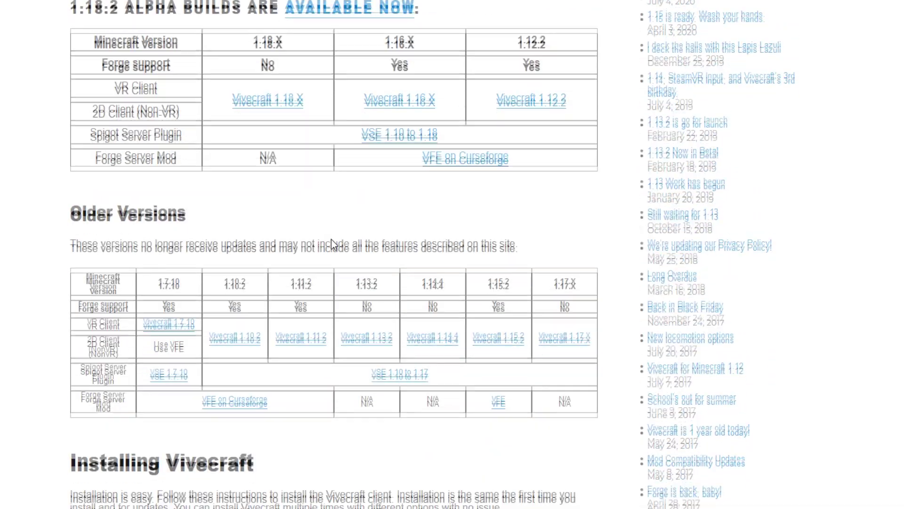
scroll(329, 231, up, 2)
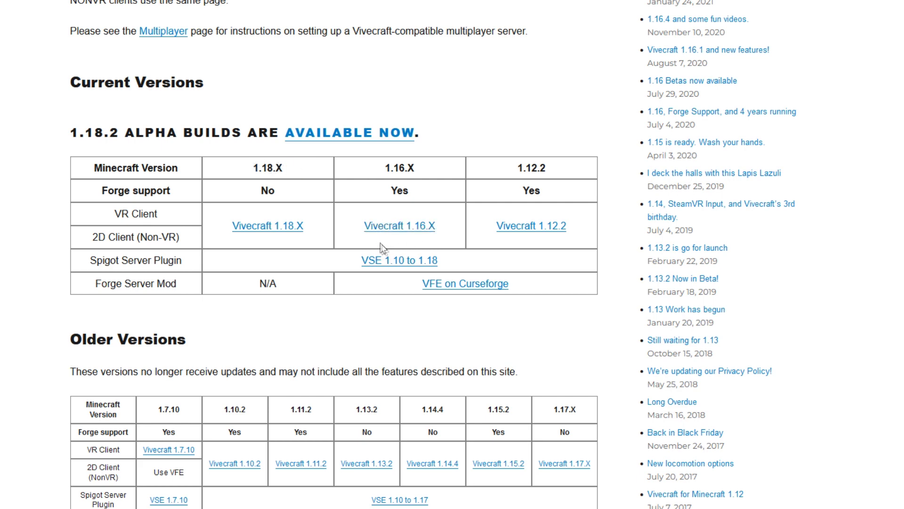
click(400, 233)
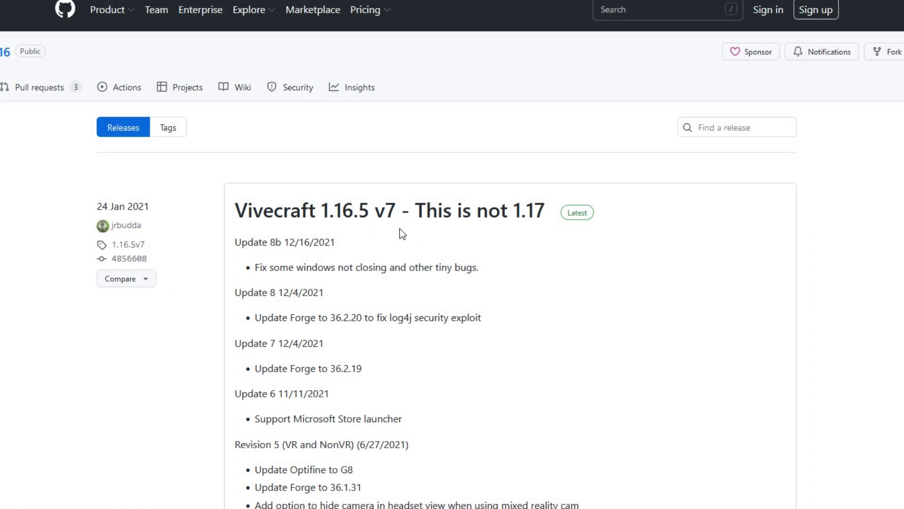
scroll(380, 266, down, 5)
scroll(381, 266, down, 3)
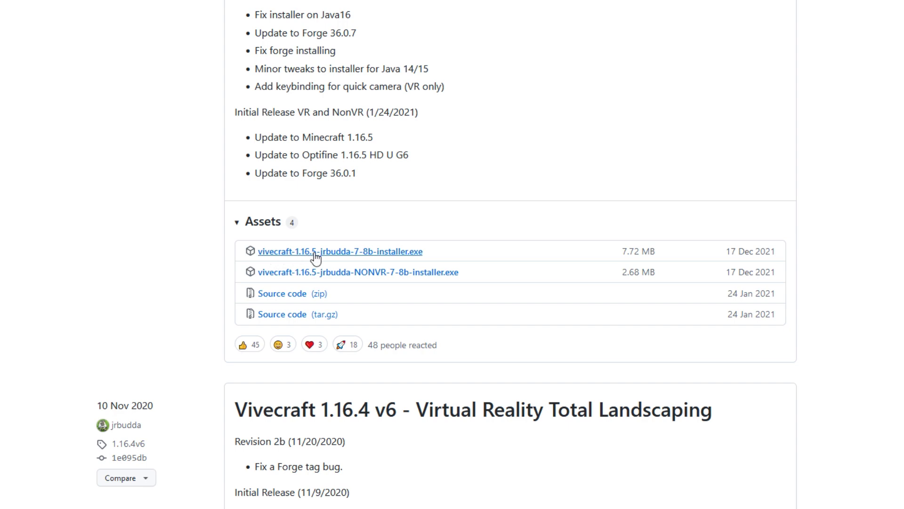
Download vivecraft-1.16.5-jrbudda-7-8b-installer.exe from the release assets and run it
click(316, 252)
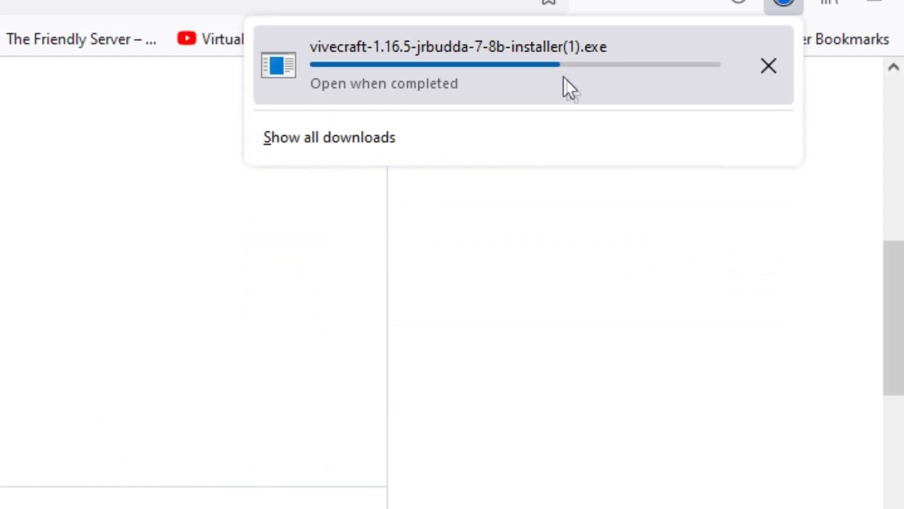
click(532, 71)
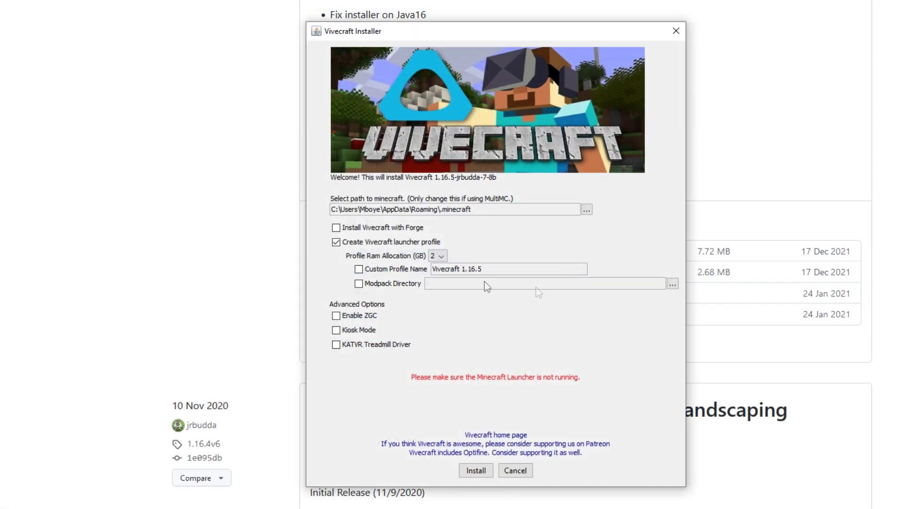
Allocate 8 GB of profile RAM, install Vivecraft 1.16.5, and confirm the launcher-closed and success prompts
drag(439, 36, 472, 11)
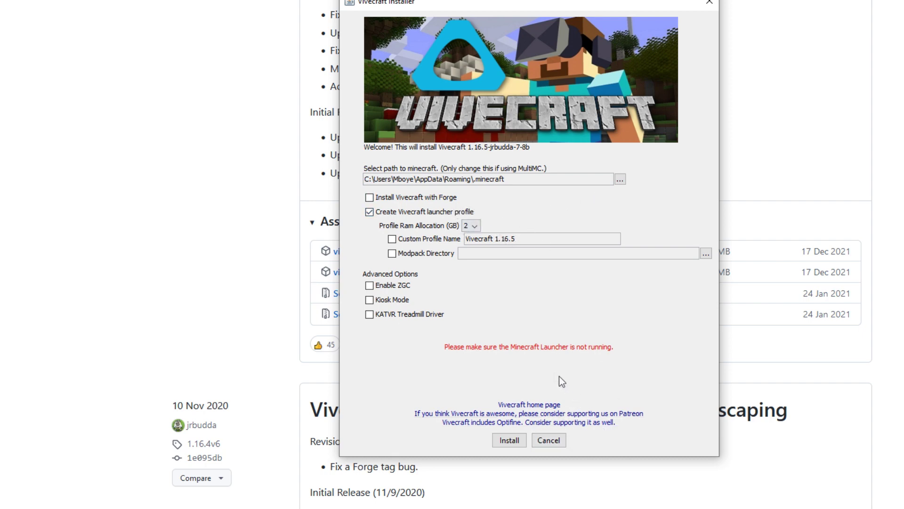
click(476, 224)
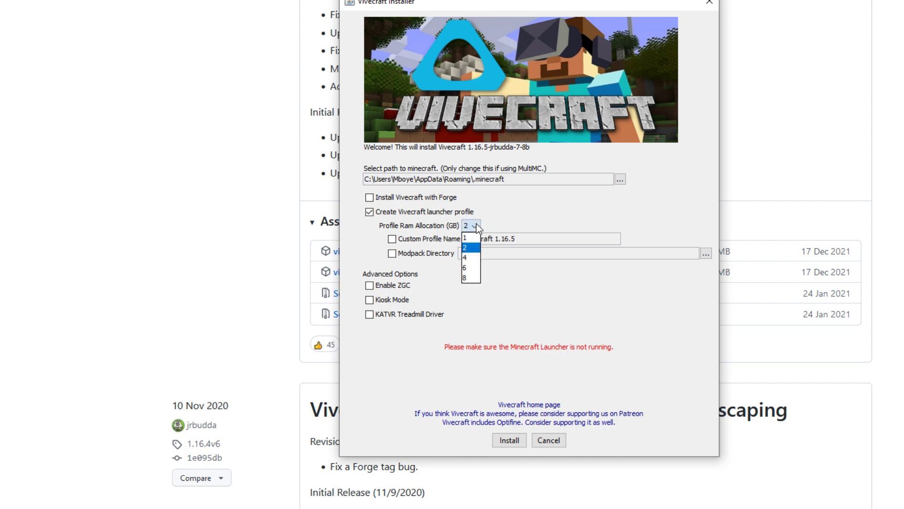
click(472, 278)
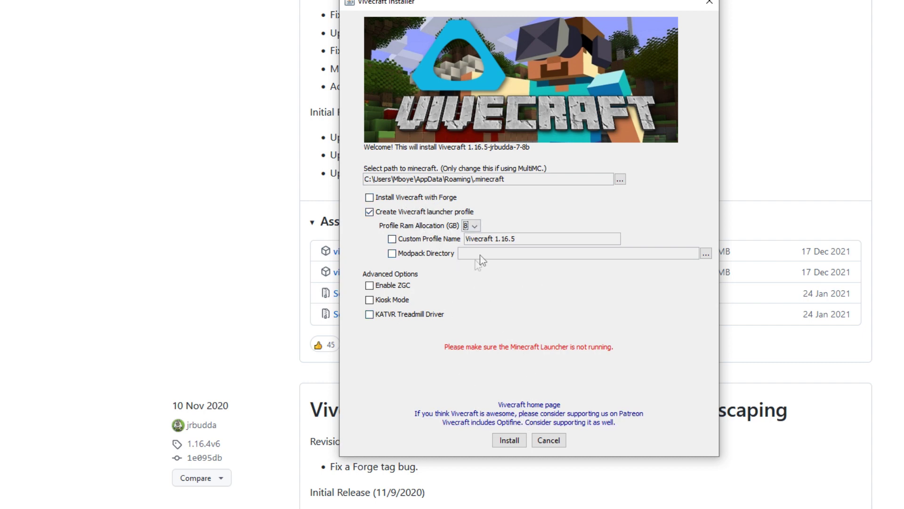
click(505, 443)
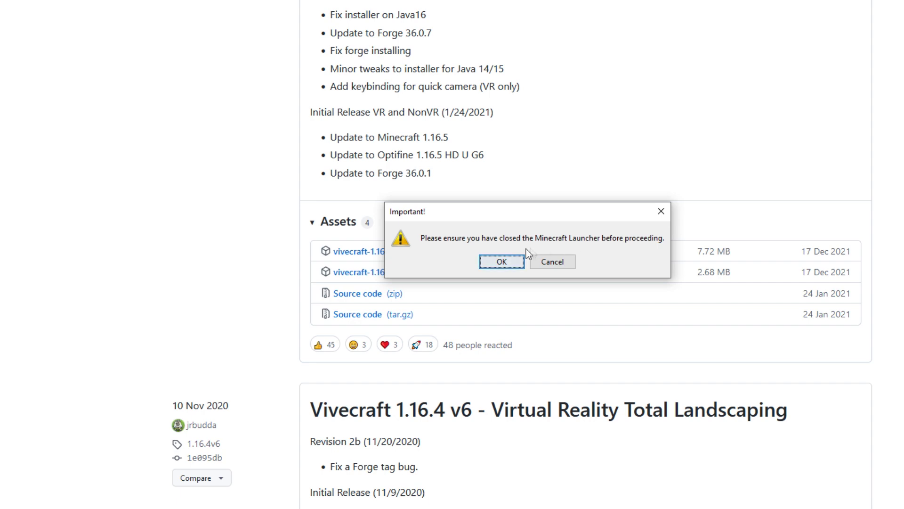
click(501, 263)
click(501, 263)
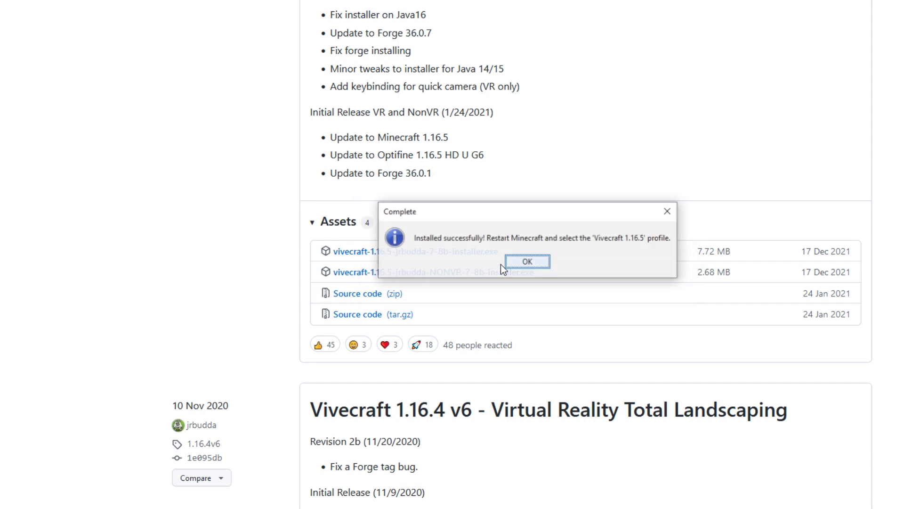
click(526, 266)
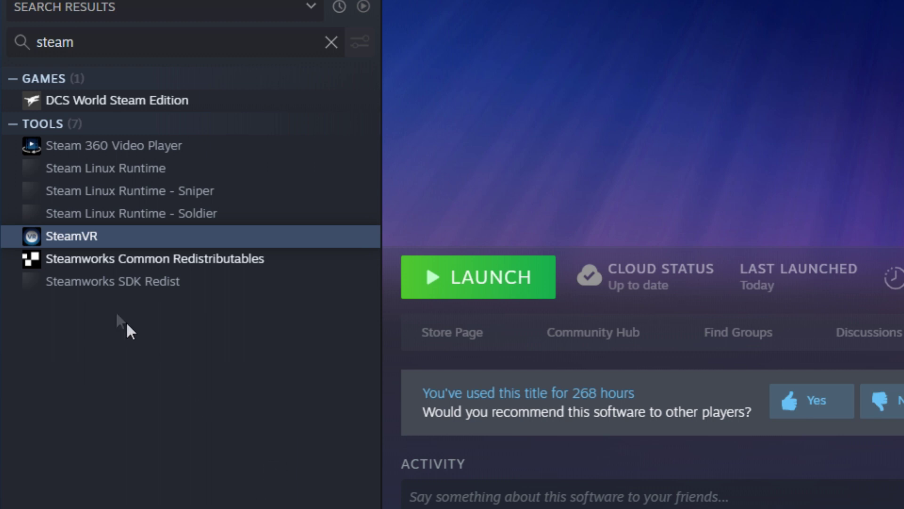
Launch SteamVR from the Steam library
click(471, 285)
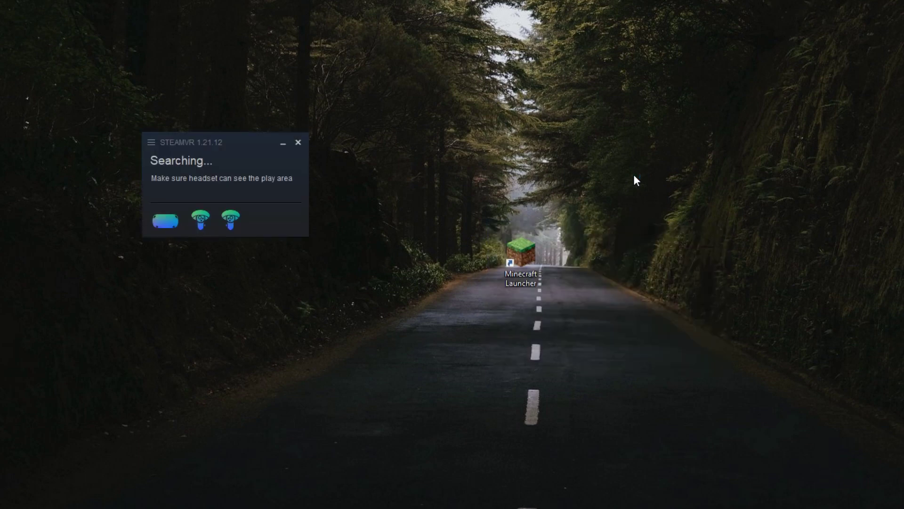
Check the SteamVR menu and minimise the status window so SteamVR Home keeps running
click(177, 141)
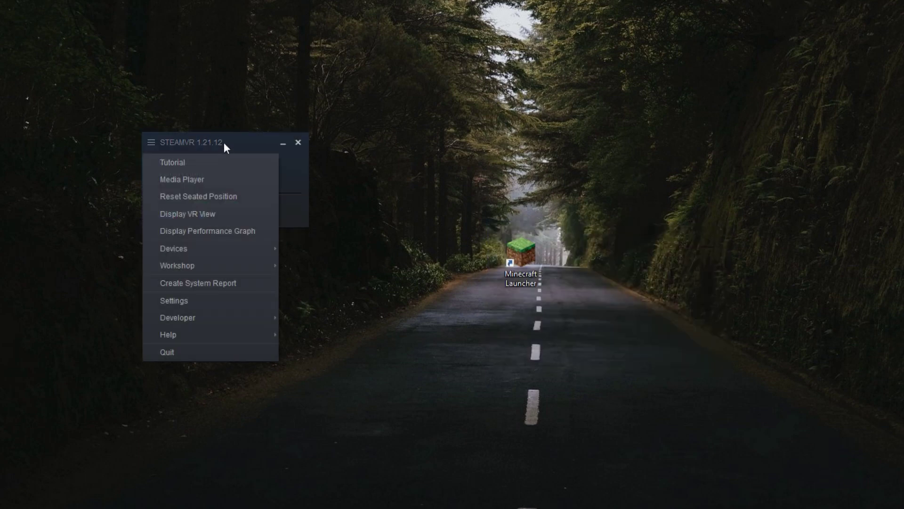
click(234, 90)
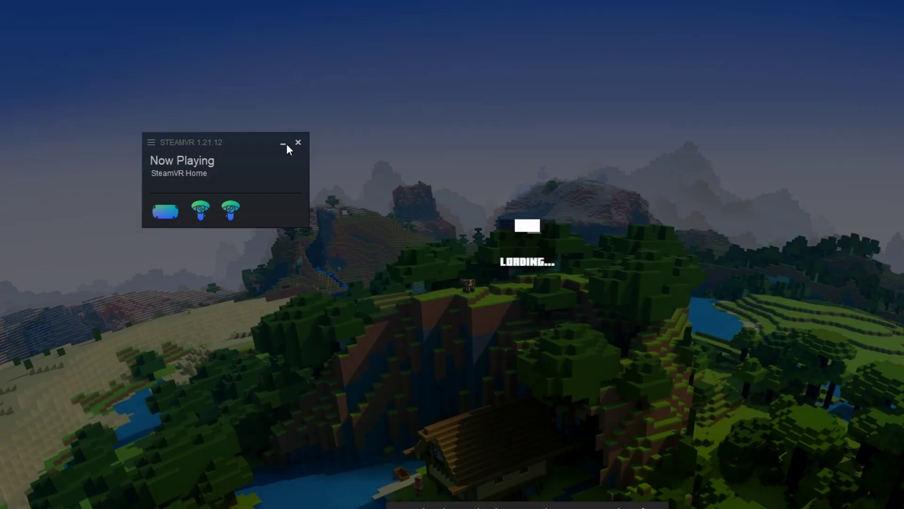
click(283, 143)
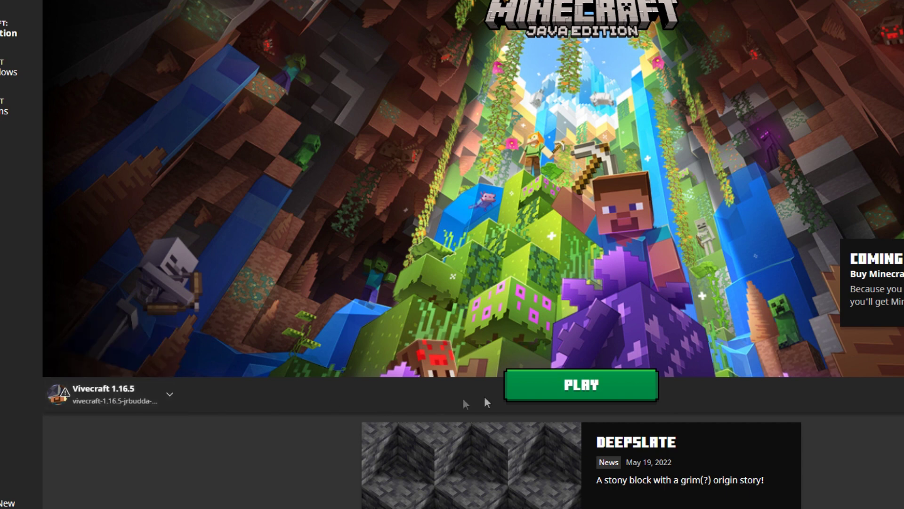
Play Minecraft with the Vivecraft 1.16.5 profile selected
click(593, 386)
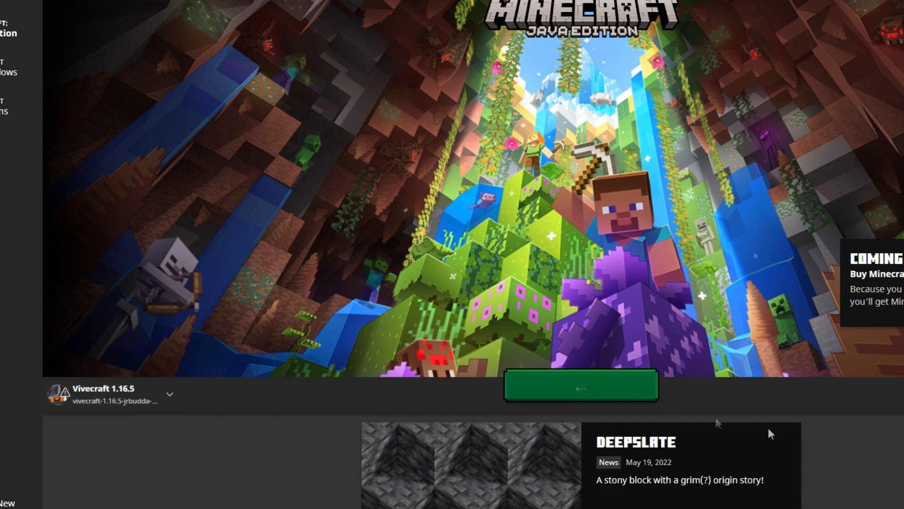